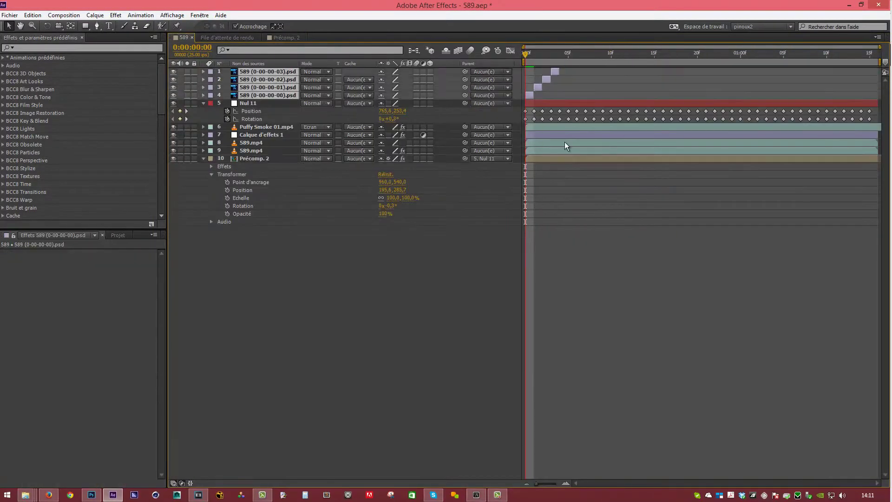
Precompose the four selected 589 PSD layers into a composition named cut-guy.
click(501, 302)
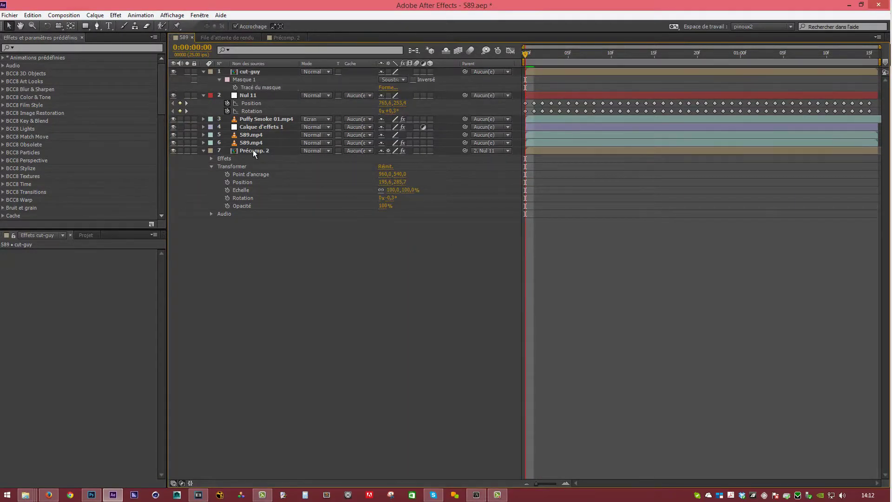
click(251, 142)
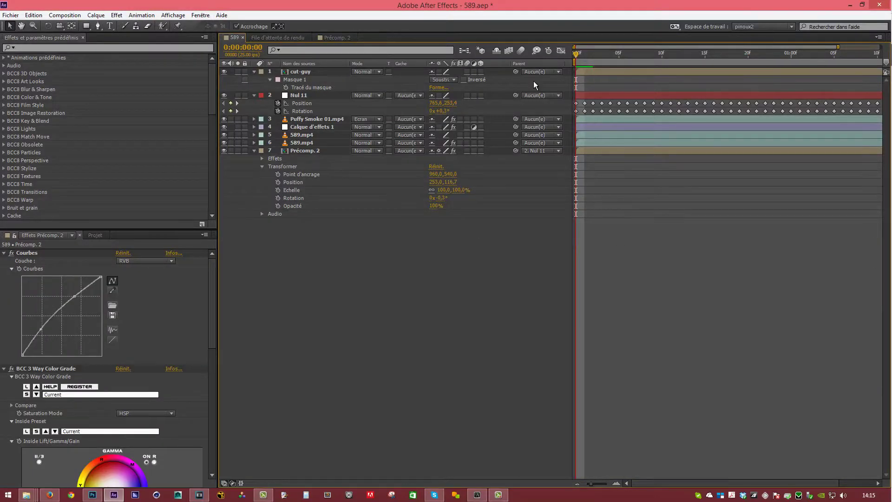
Add composition 589 to the render queue and start rendering it to 589_1.mov.
click(65, 14)
click(108, 94)
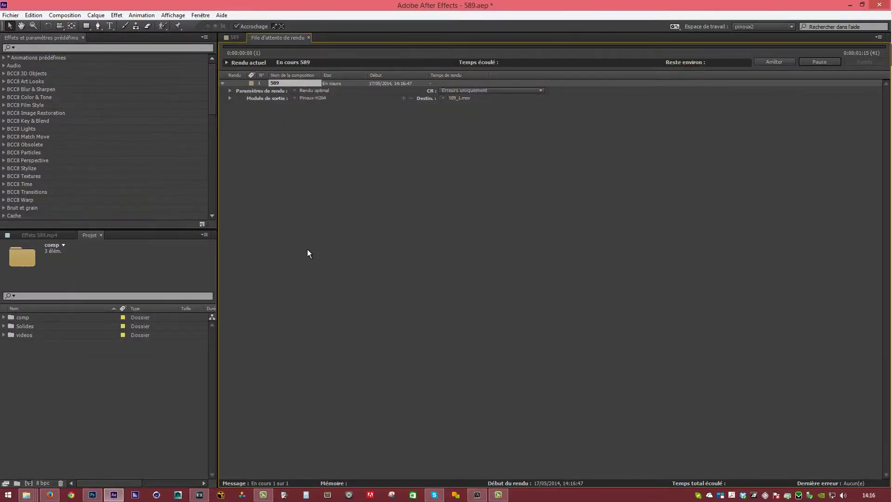
click(850, 5)
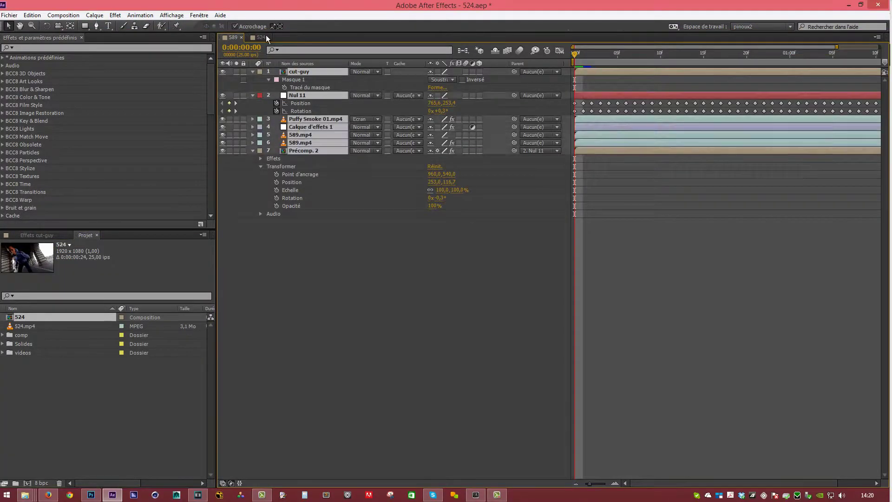
In composition 524, track the position and rotation of 524.mp4 forward with two track points on the stone pillars.
click(261, 37)
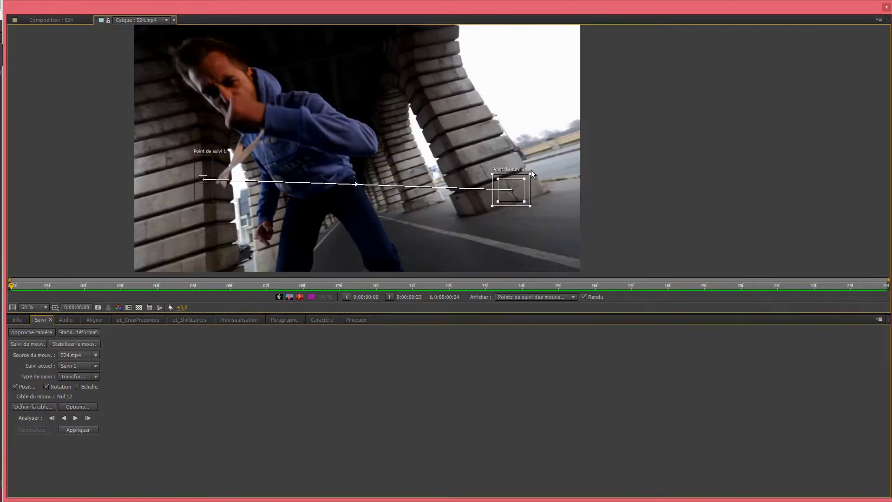
click(76, 418)
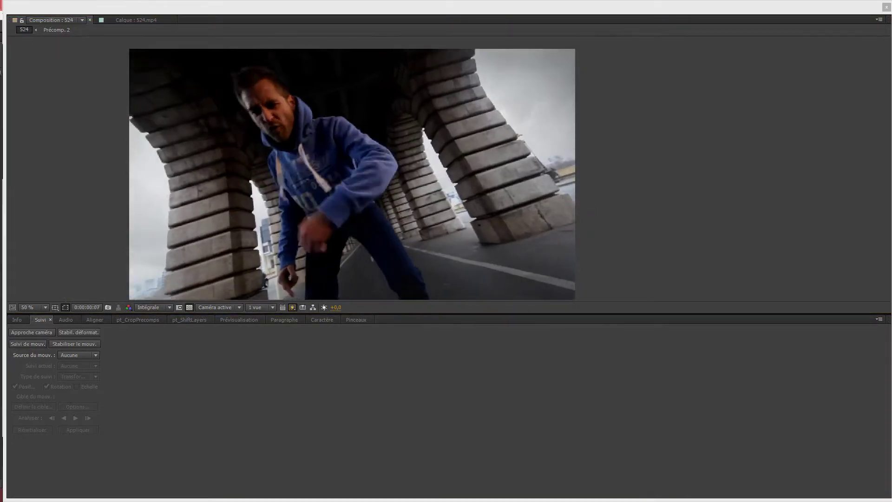
Check the placement of the selected overlay layer across the frames of composition 524.
click(353, 175)
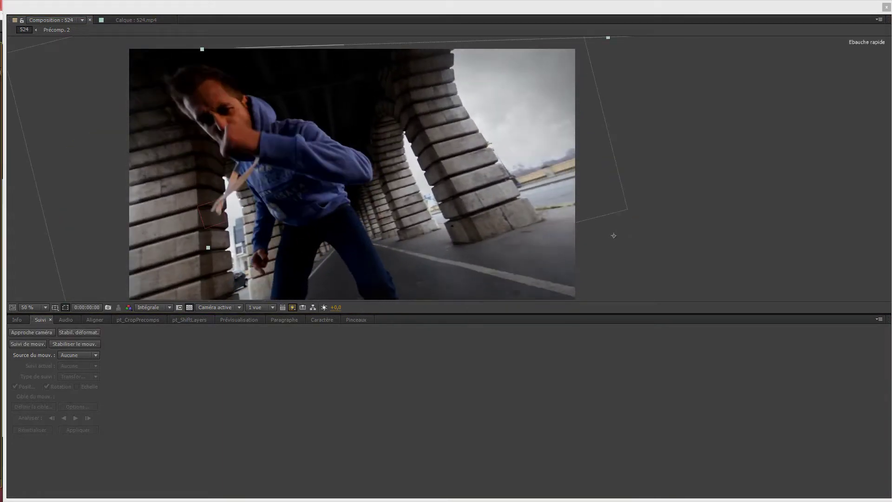
key(comma)
key(comma)
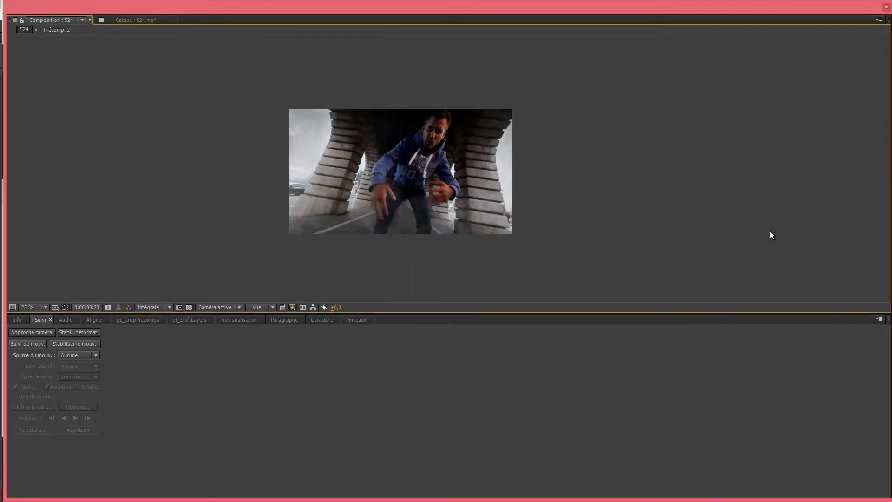
key(period)
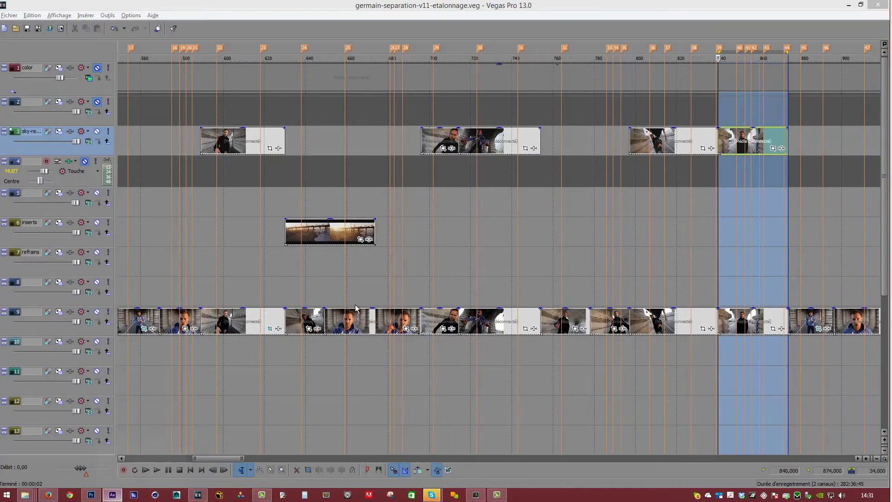
Switch to After Effects and analyse the two-point position and rotation track of 840.mp4 forward.
click(113, 495)
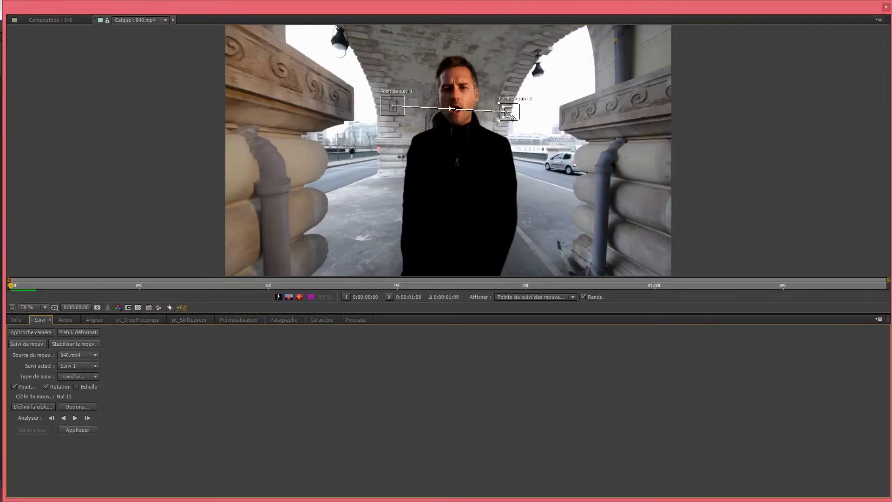
scroll(511, 118, up, 4)
click(75, 418)
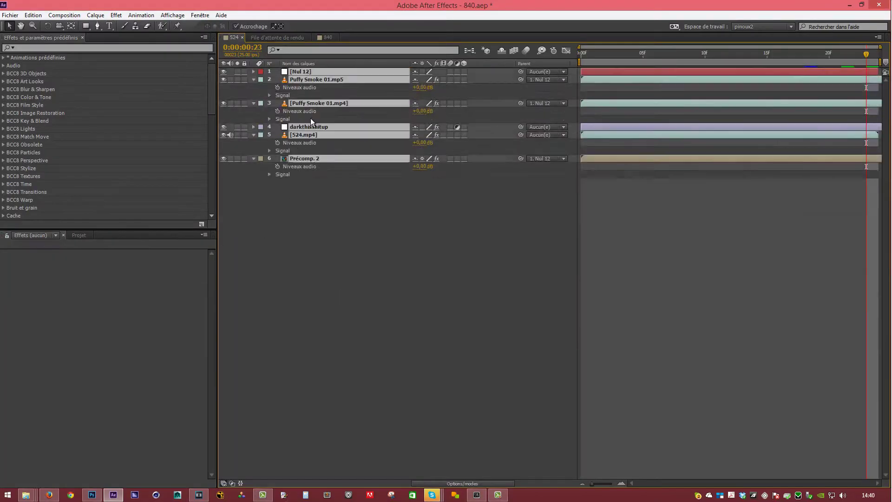
Reuse the selected layers of composition 524 in composition 840.
key(ctrl+i)
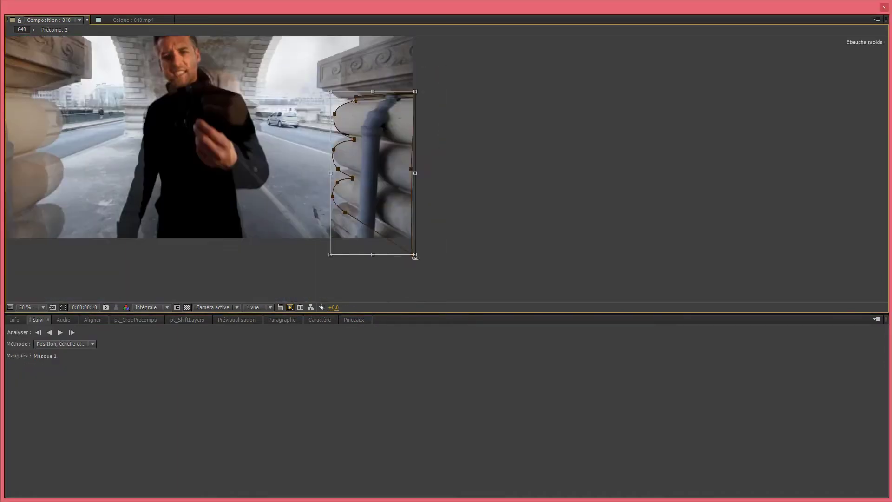
Transform the mask around the stone pillar and drainpipe so it follows the rounded blocks at frames 8 and 5.
key(Home)
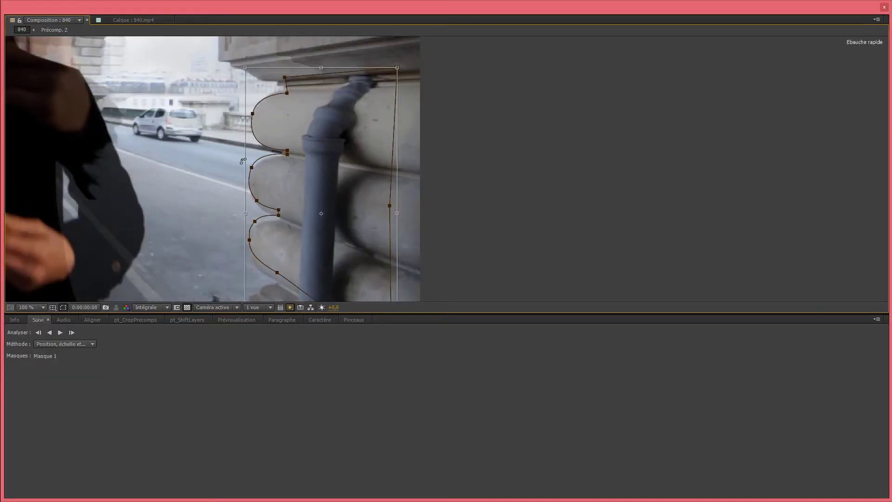
key(Home)
key(ctrl+t)
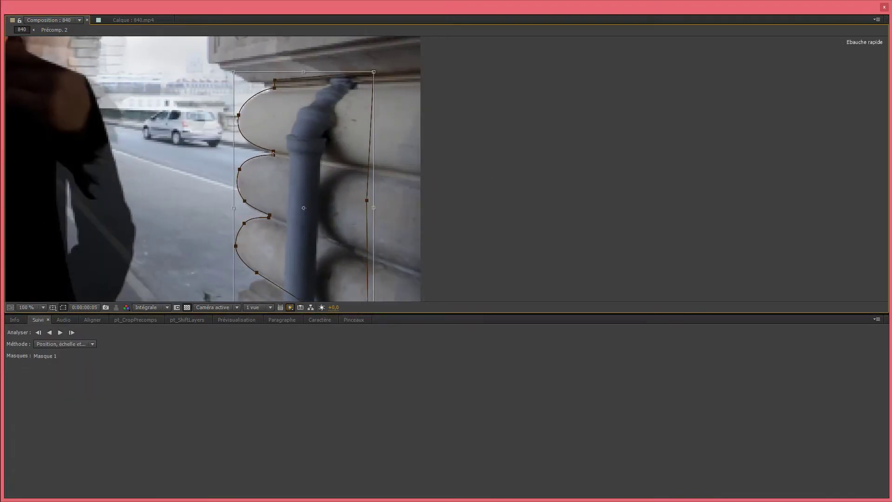
drag(218, 186, 270, 217)
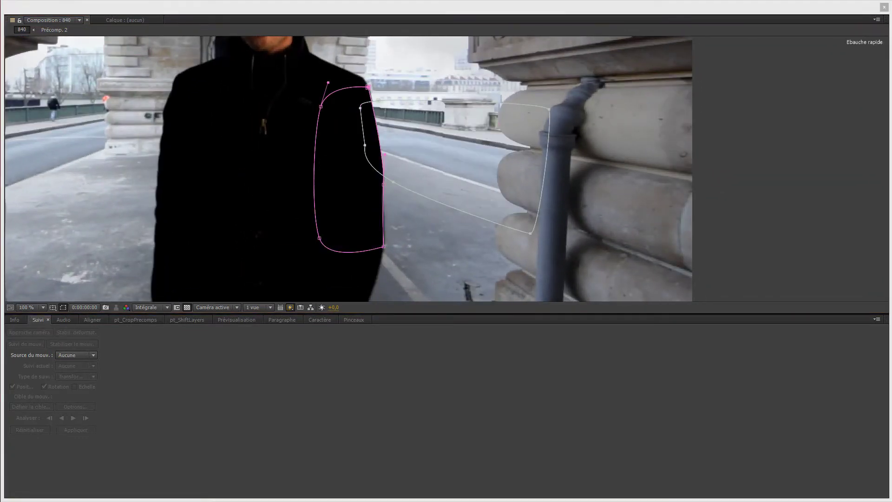
Refit the pink arm mask and the green street mask around the man's sleeve at frames 13 and 19.
key(period)
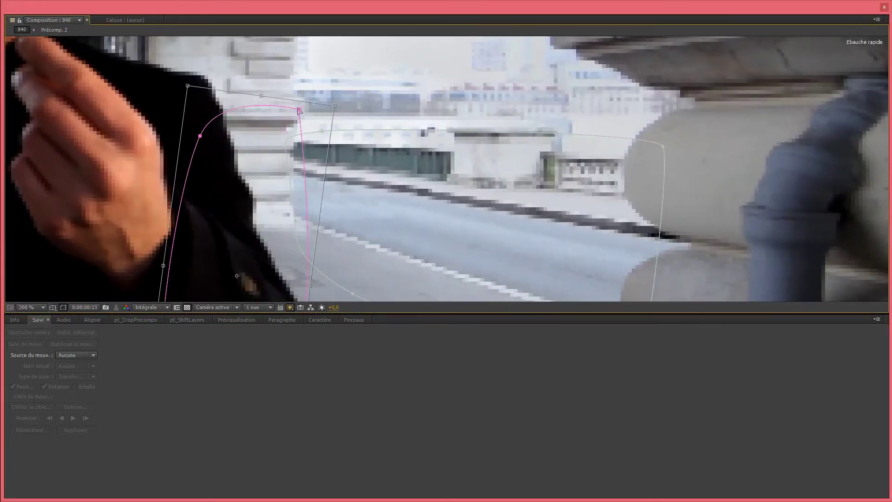
key(space)
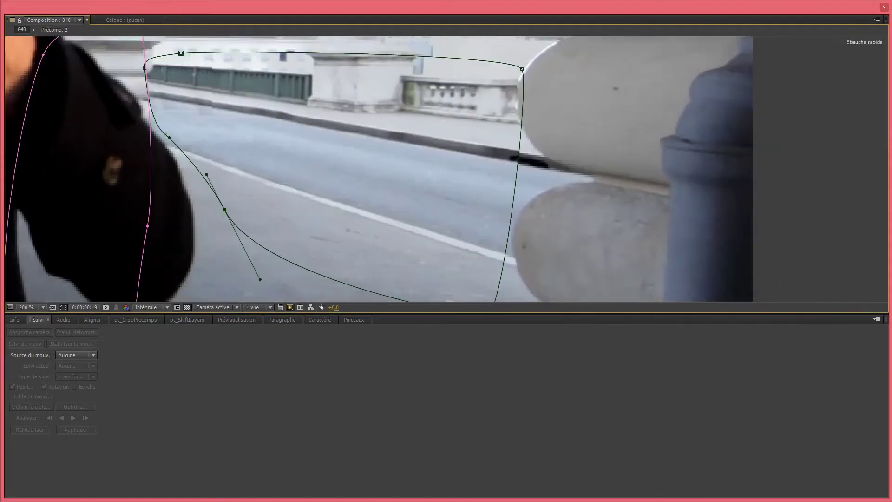
key(Page_Down)
key(Page_Down)
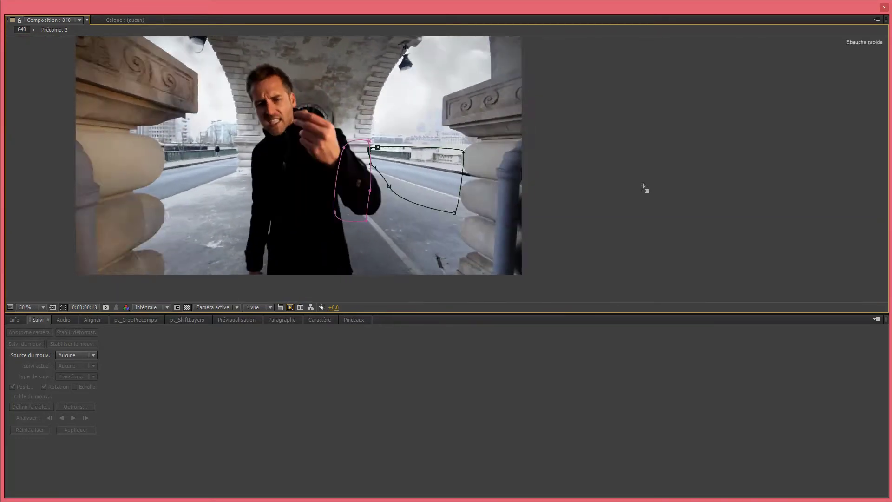
Preview the masked 840 shot repeatedly, examining the mask edges along the sleeve, the street and the stone blocks.
scroll(699, 217, up, 2)
key(ctrl+3)
key(space)
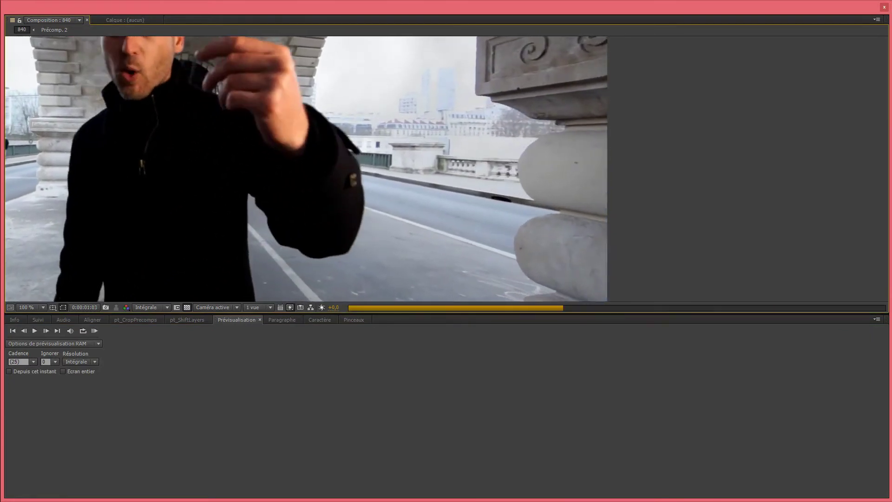
key(space)
key(space)
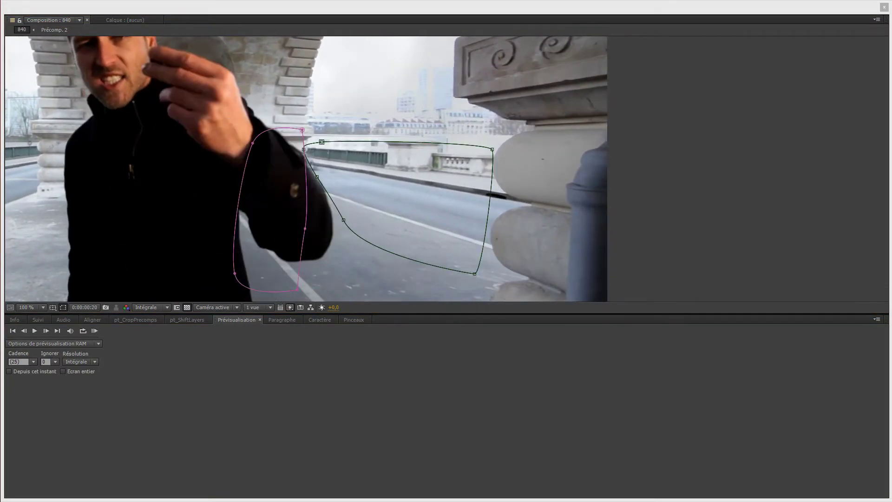
scroll(148, 141, up, 1)
key(space)
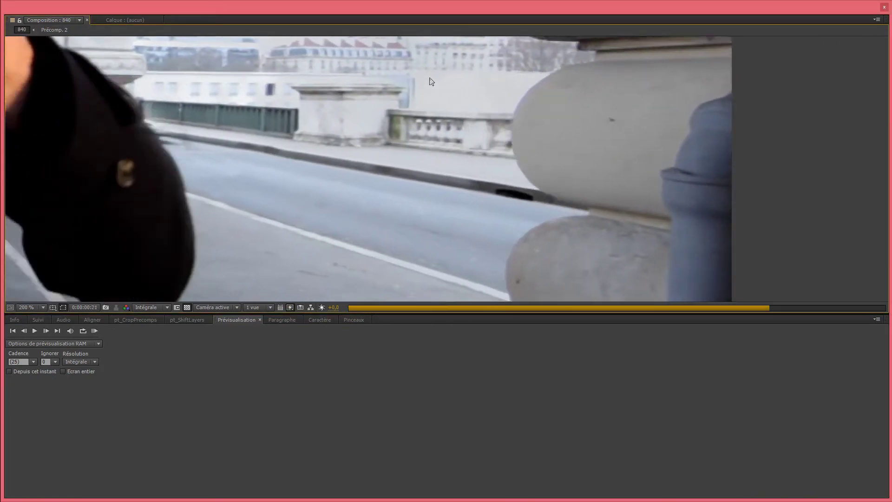
key(space)
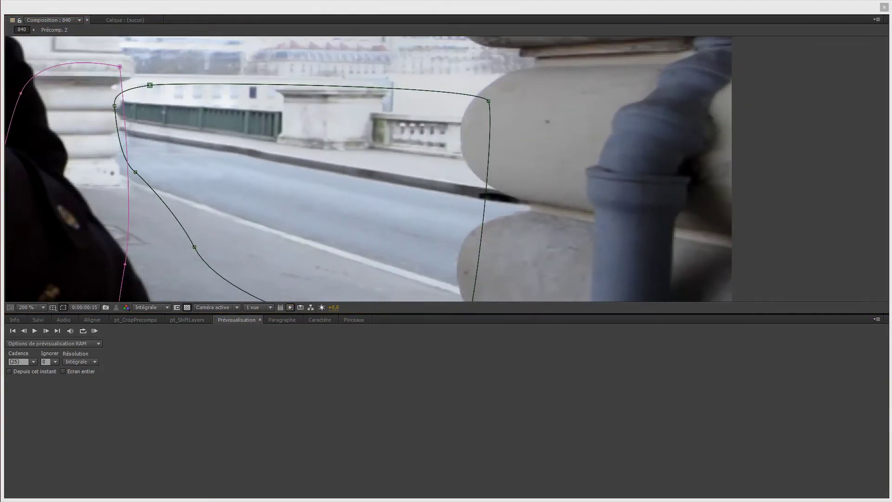
key(space)
key(space)
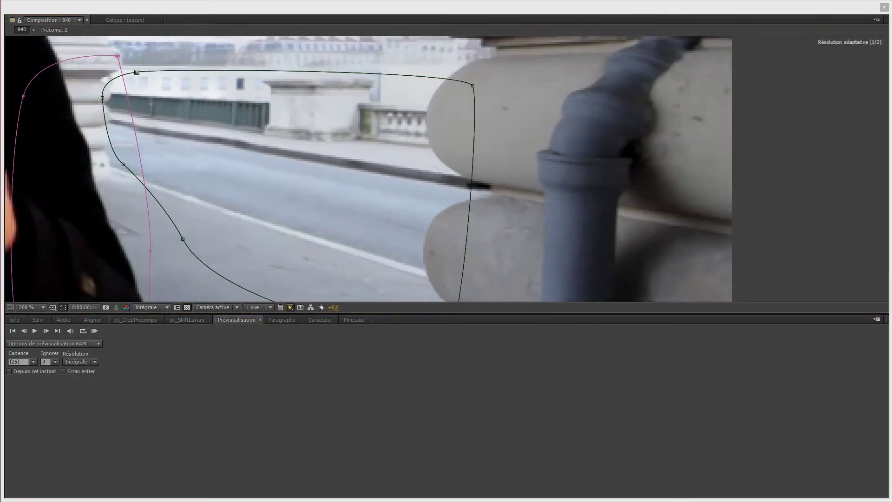
key(space)
key(space)
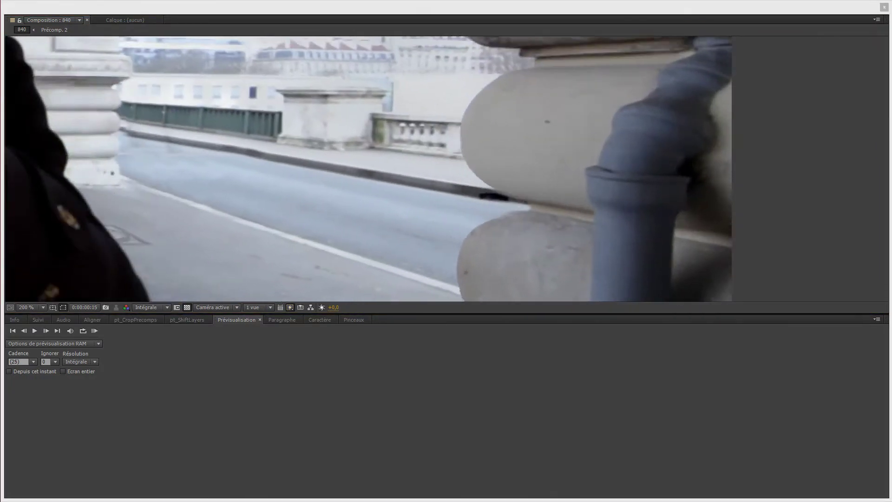
key(space)
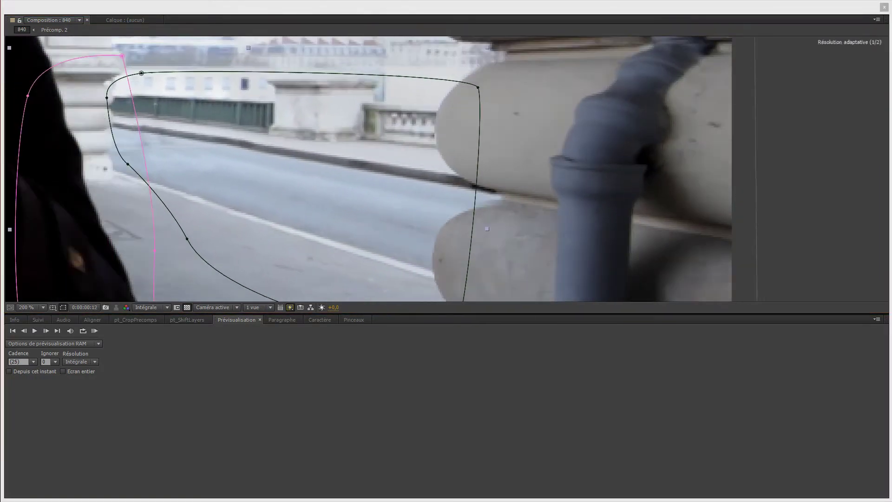
key(space)
key(space)
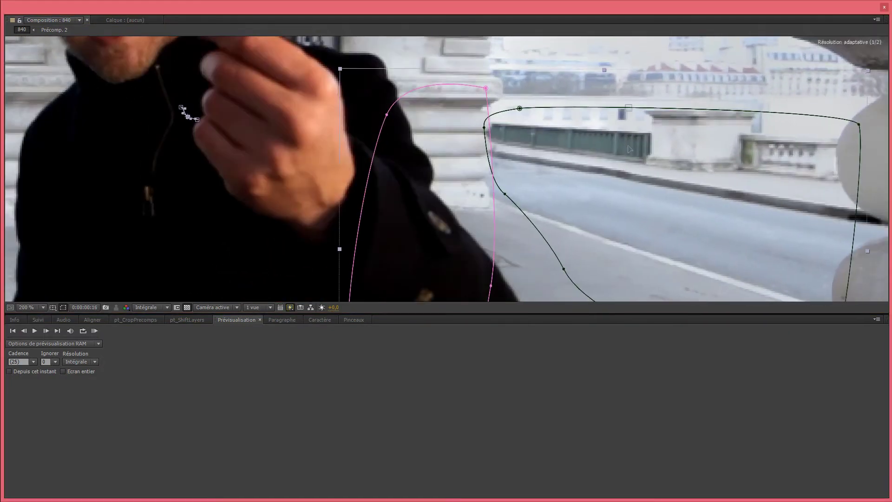
Nudge the masked street patch at frame 16 and refit the pink mask's edge along the sleeve at frames 19 and 18.
drag(630, 149, 632, 148)
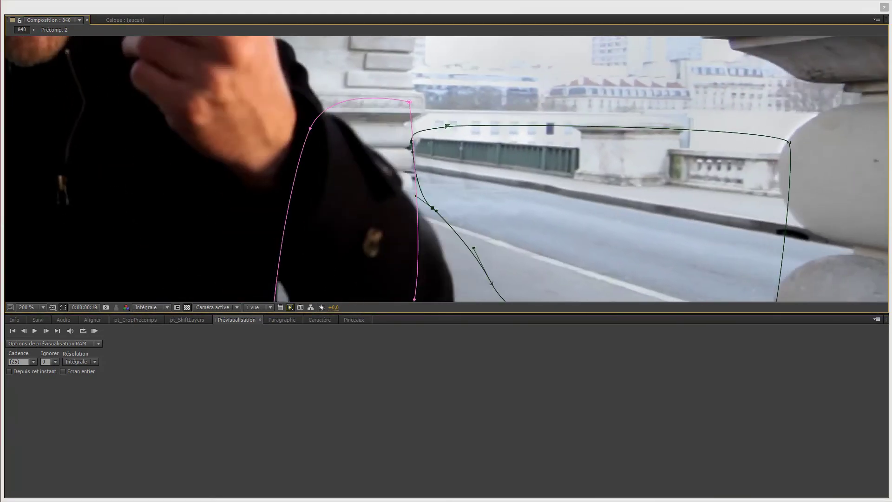
drag(409, 101, 398, 104)
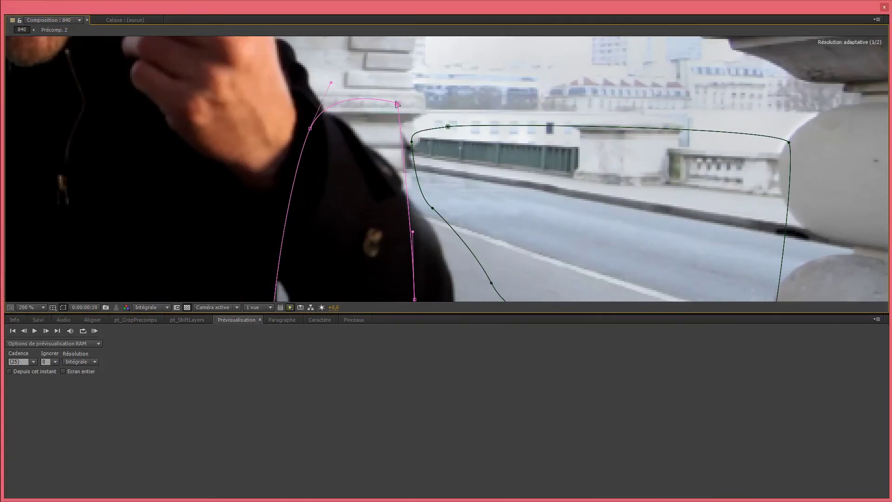
key(Page_Up)
double_click(404, 179)
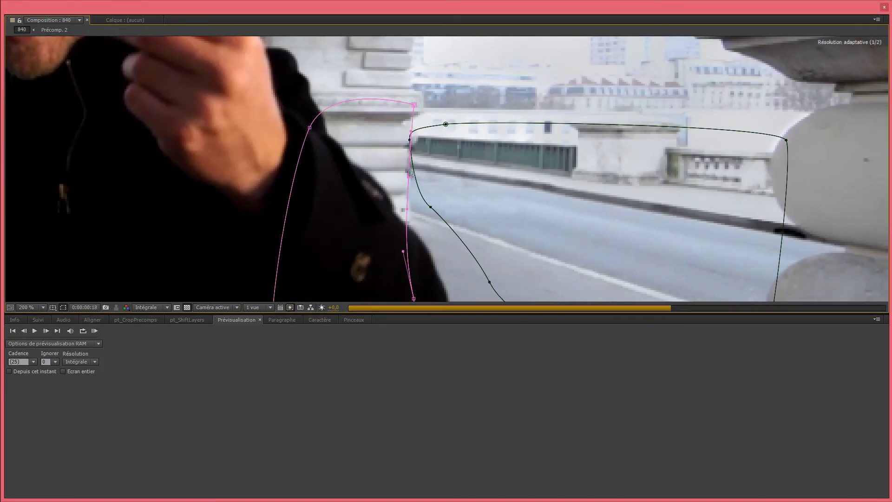
key(space)
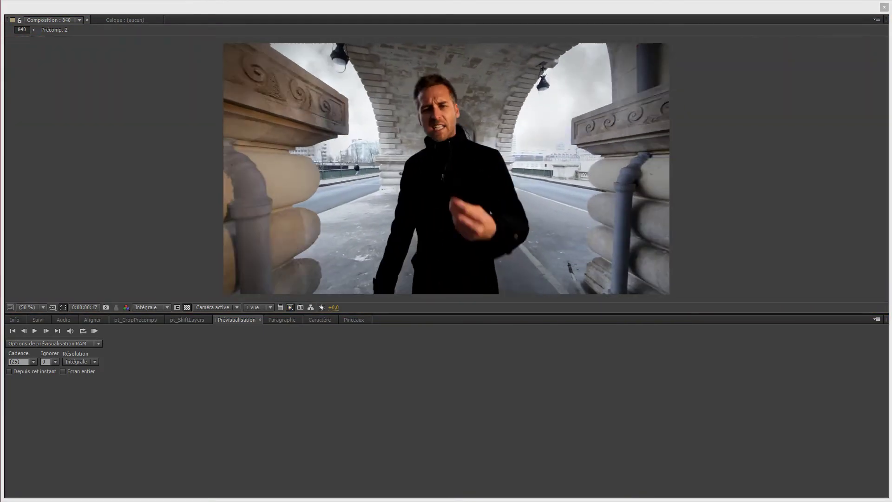